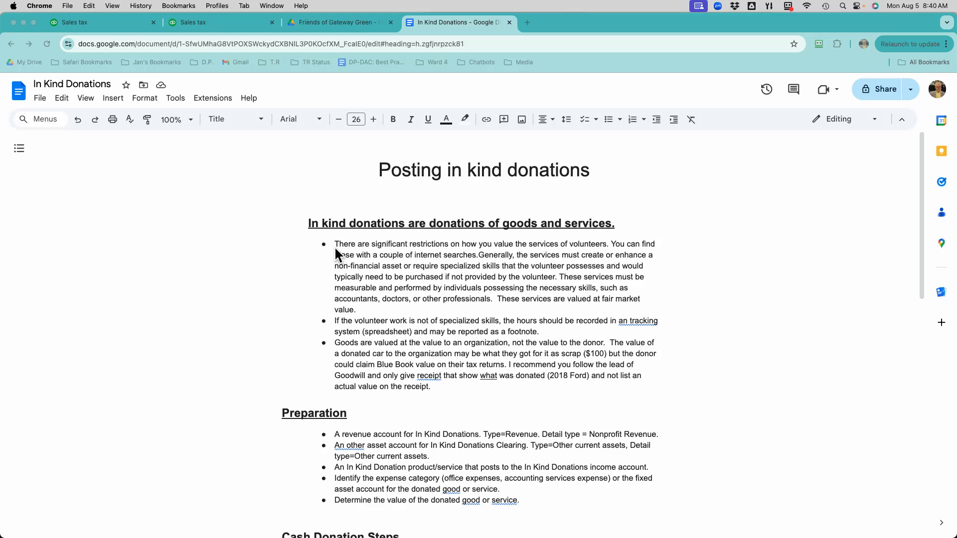
# - Read the document's in-kind donation valuation rules and the Preparation list of accounts, product/service, expense category and value
pyautogui.click(333, 241)
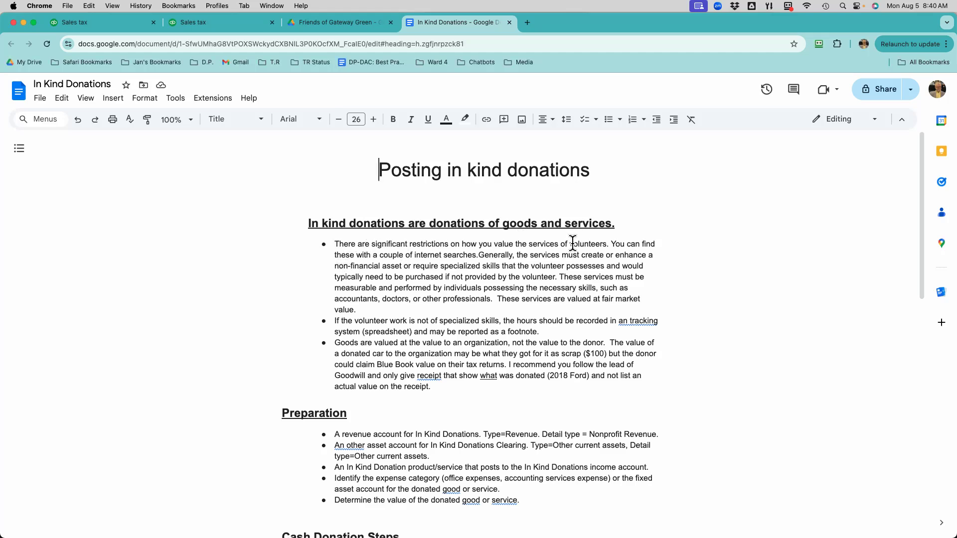
pyautogui.moveTo(603, 243); pyautogui.dragTo(451, 266)
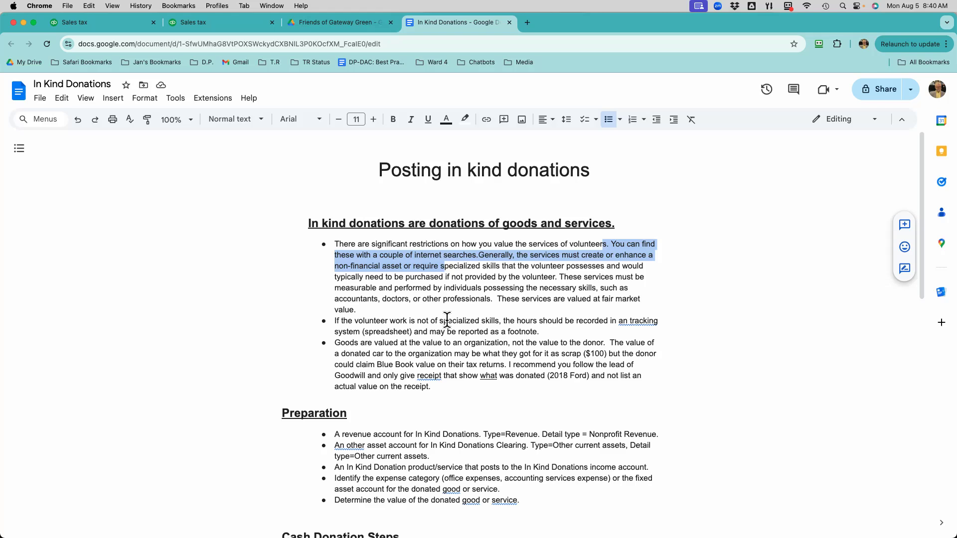
pyautogui.moveTo(439, 320); pyautogui.dragTo(505, 319)
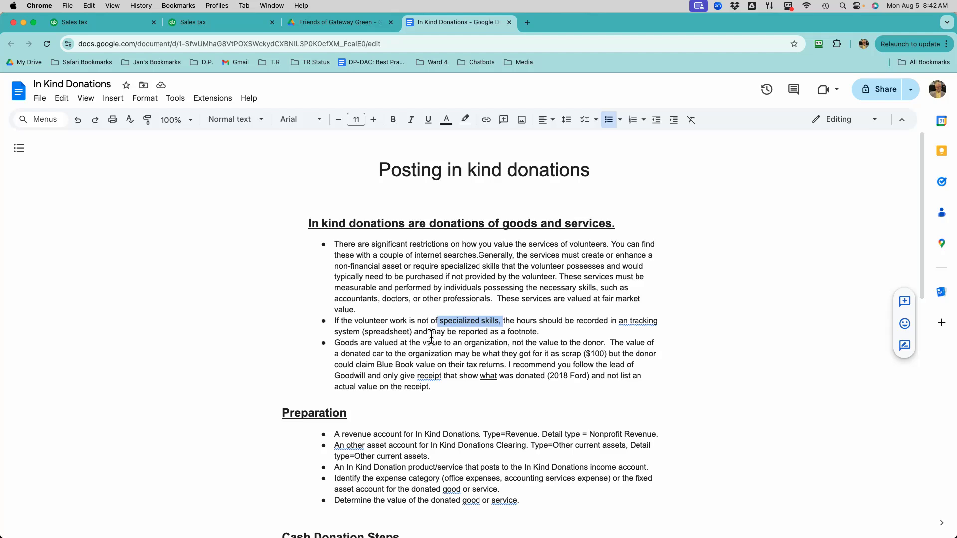
pyautogui.scroll(-3, 693, 271)
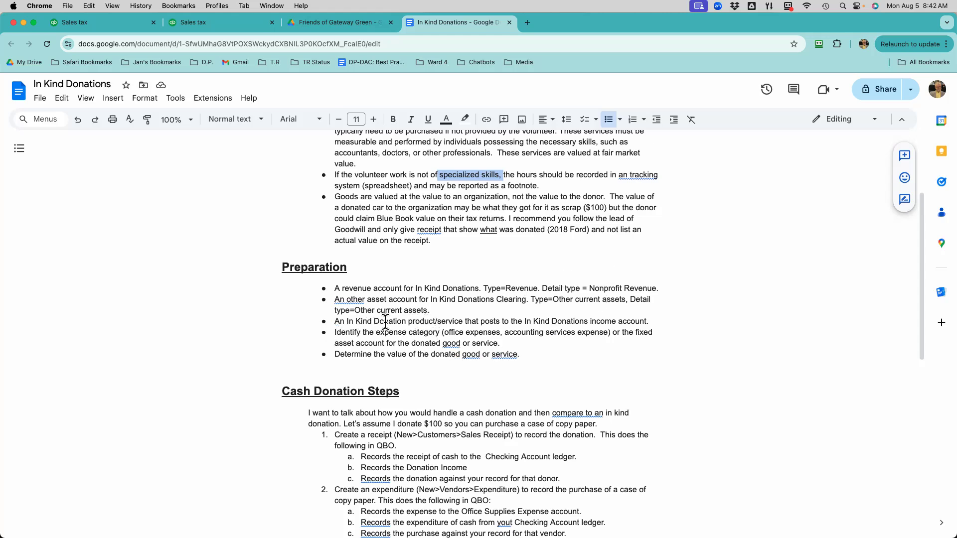
pyautogui.moveTo(386, 322); pyautogui.dragTo(435, 321)
pyautogui.click(519, 316)
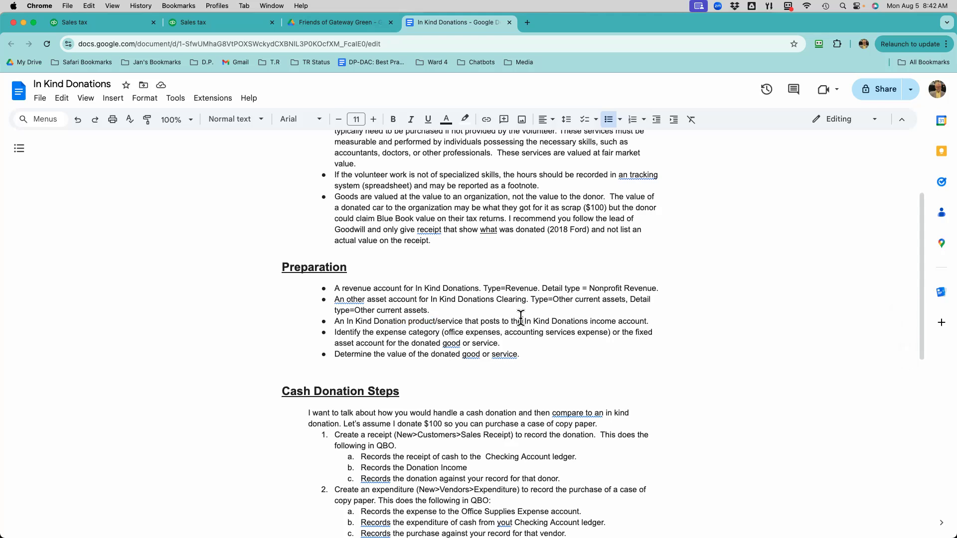
pyautogui.moveTo(545, 319); pyautogui.dragTo(594, 321)
pyautogui.click(594, 321)
pyautogui.moveTo(341, 334); pyautogui.dragTo(368, 337)
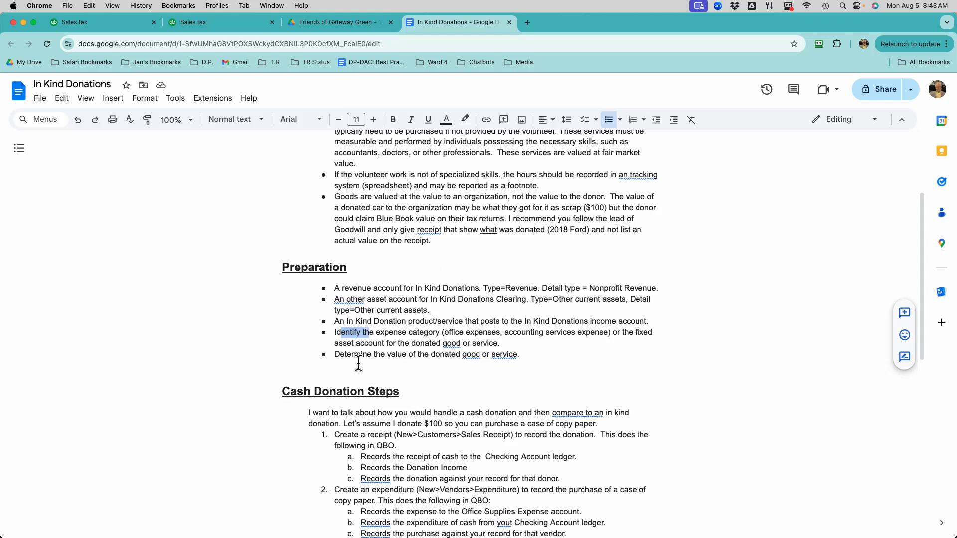
pyautogui.moveTo(362, 354); pyautogui.dragTo(507, 354)
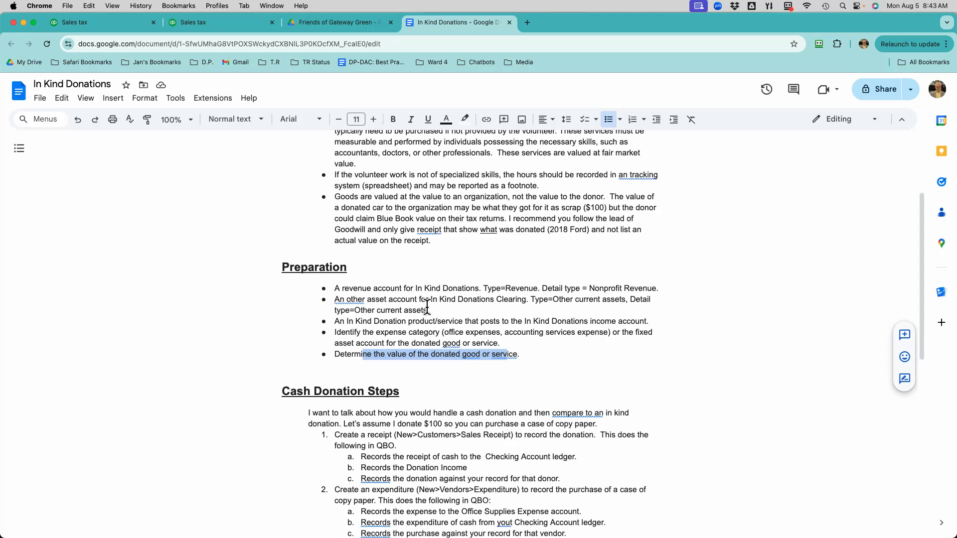
# - Review what the sales receipt records under Cash Donation Steps: the checking account, donation income and donor entries
pyautogui.scroll(-5, 427, 306)
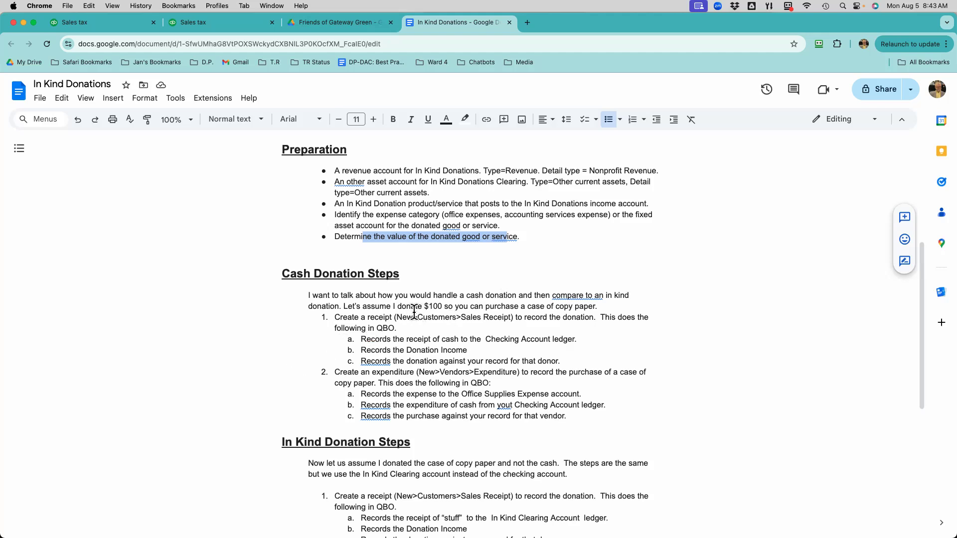
pyautogui.moveTo(392, 339); pyautogui.dragTo(479, 340)
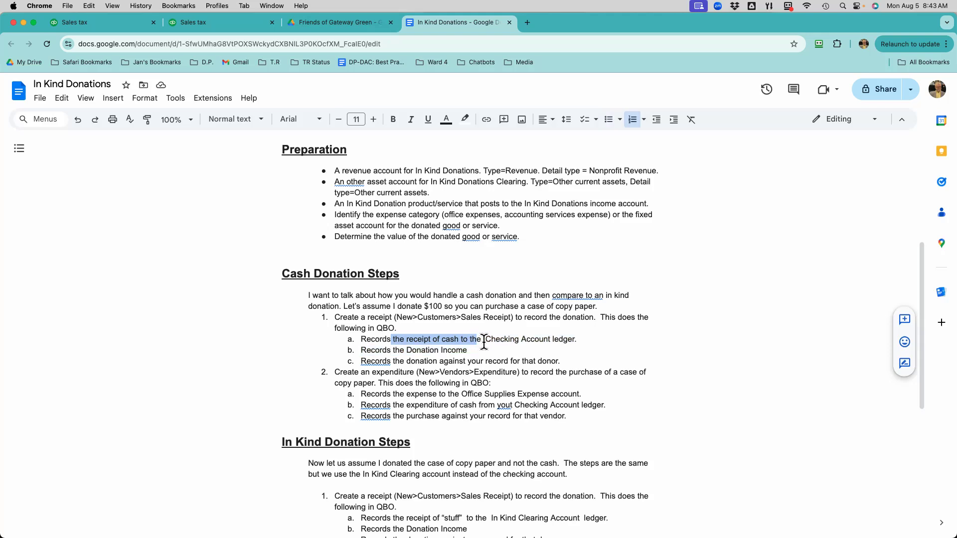
pyautogui.moveTo(394, 350); pyautogui.dragTo(463, 350)
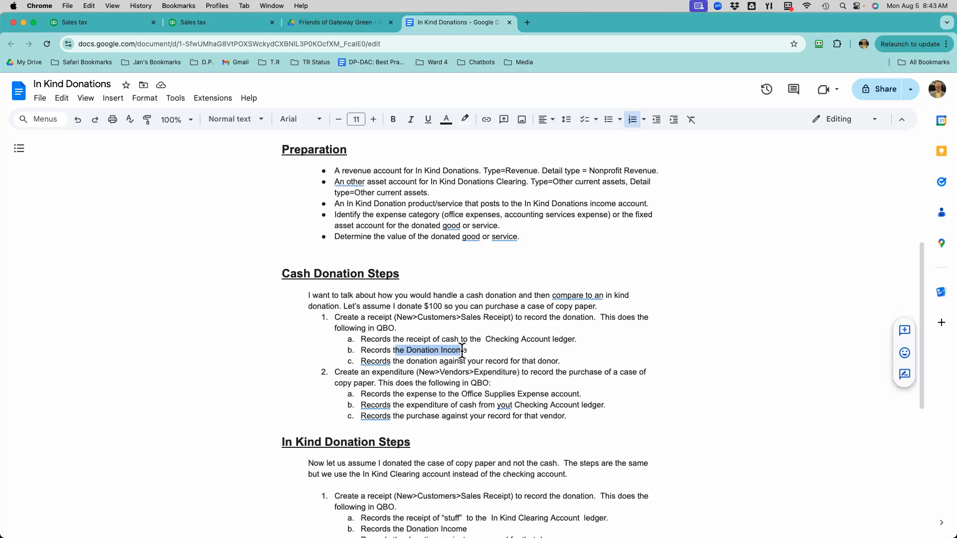
pyautogui.moveTo(387, 361); pyautogui.dragTo(558, 361)
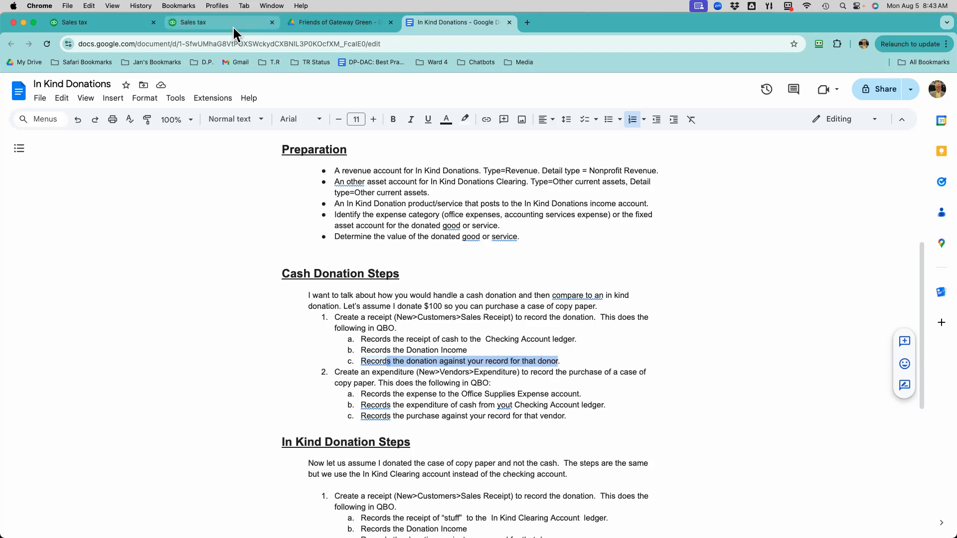
# - Switch to QuickBooks Online, start a new sales receipt and choose the individual test donor
pyautogui.click(115, 29)
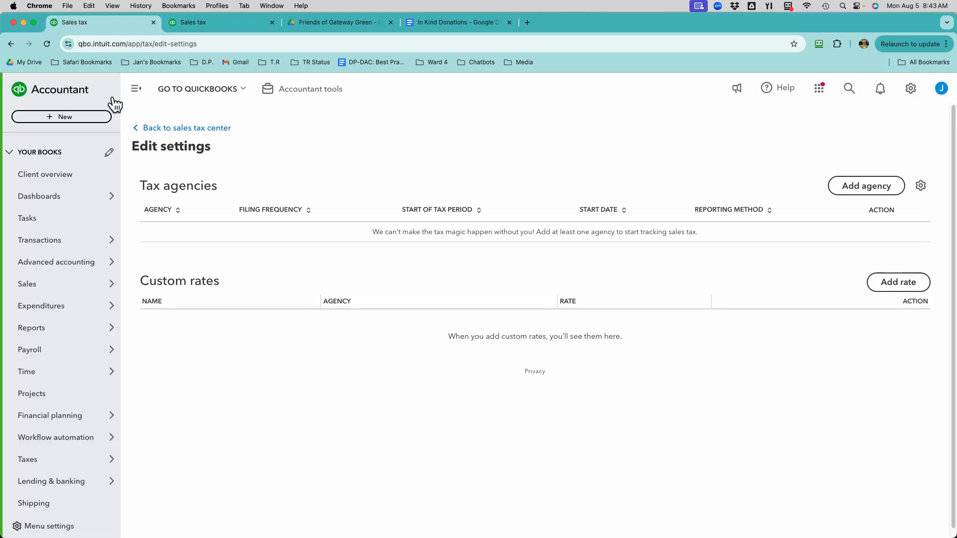
pyautogui.click(55, 120)
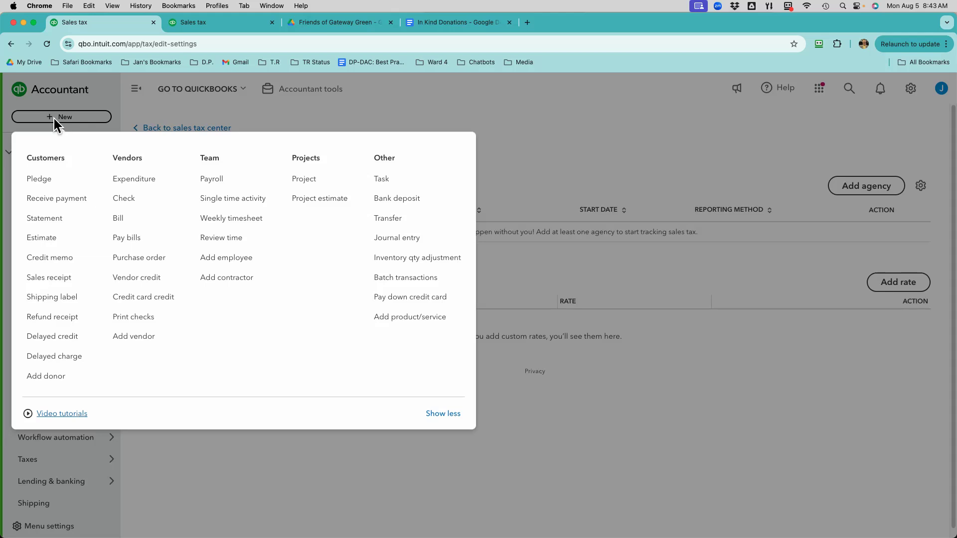
pyautogui.click(42, 277)
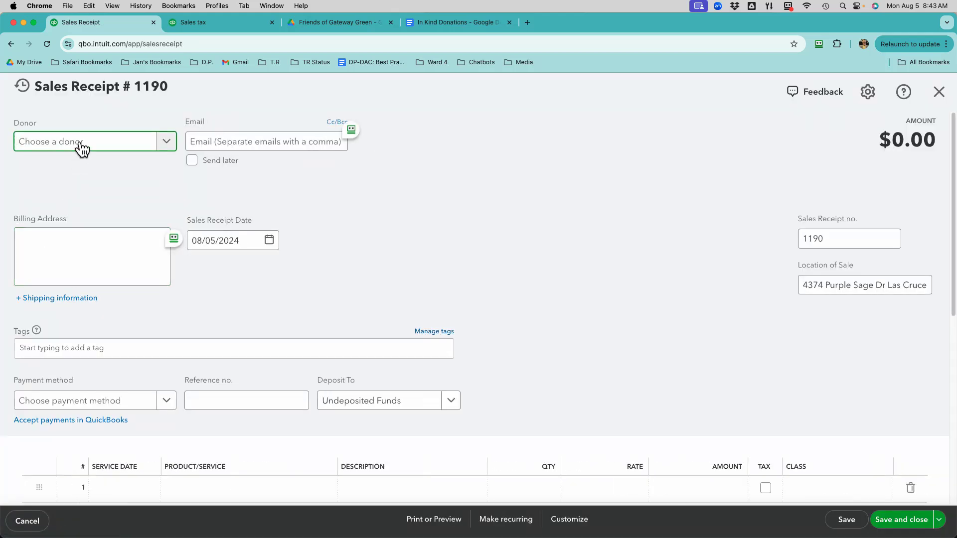
pyautogui.click(81, 146)
pyautogui.write('bob')
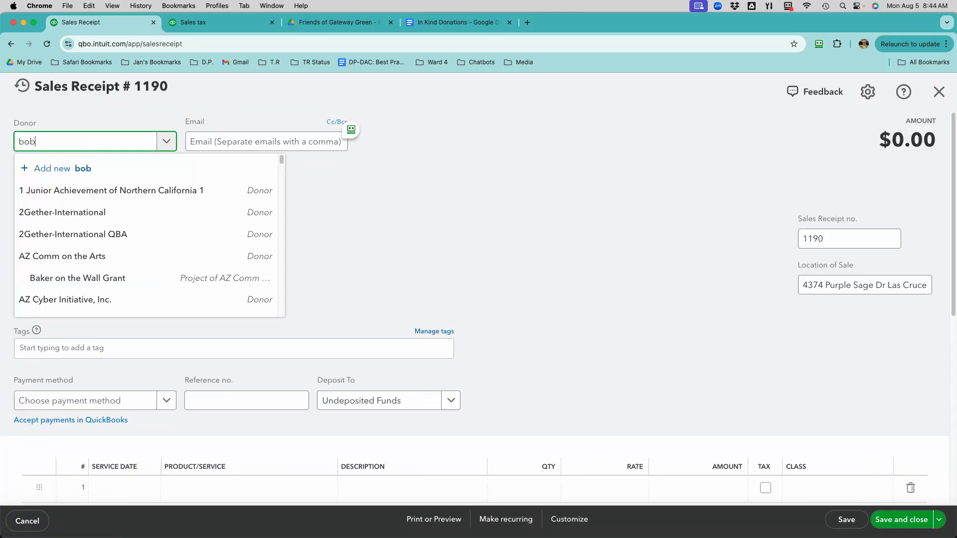
pyautogui.click(65, 189)
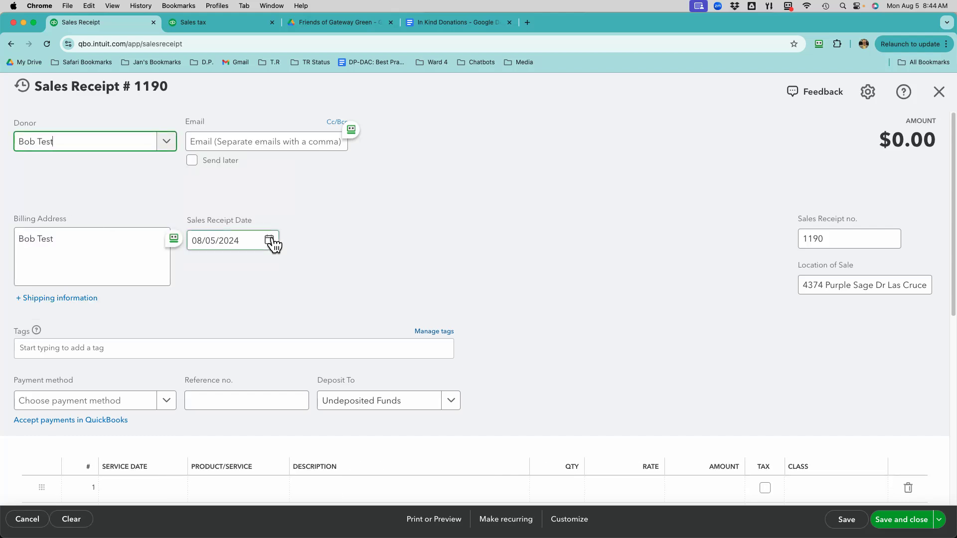
# - Add Donations-Individuals as the sales receipt's first line with an amount of $100
pyautogui.scroll(-2, 273, 244)
pyautogui.scroll(-2, 273, 244)
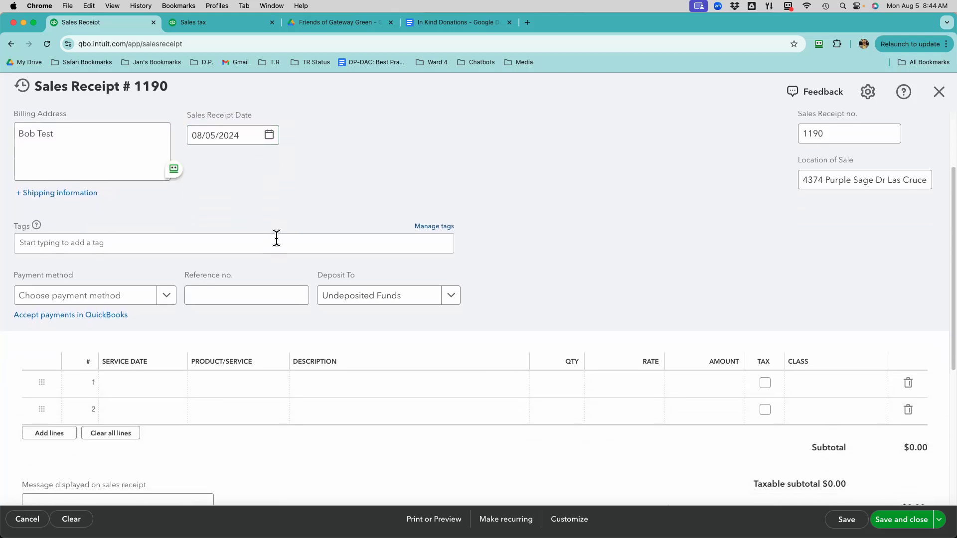
pyautogui.click(160, 387)
pyautogui.click(222, 389)
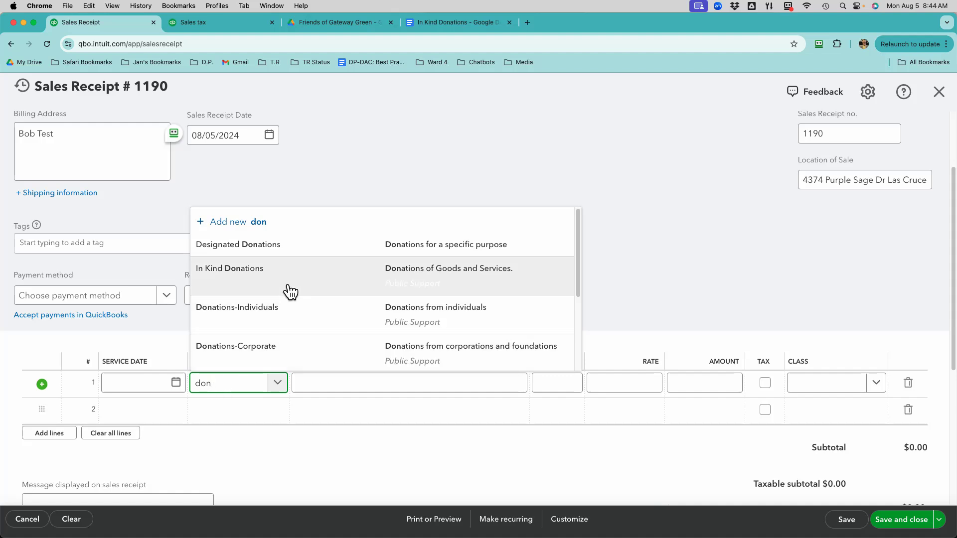
pyautogui.click(282, 299)
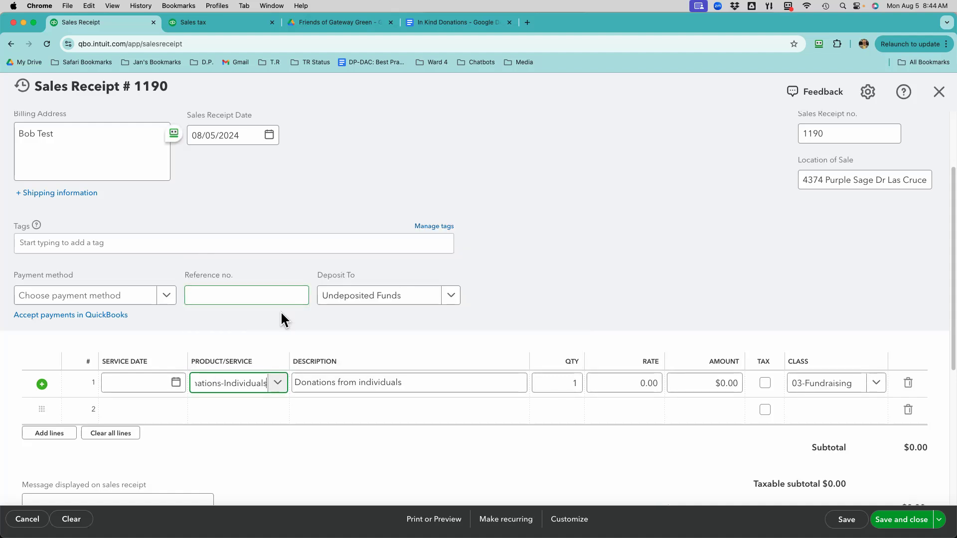
pyautogui.moveTo(708, 388); pyautogui.dragTo(745, 381)
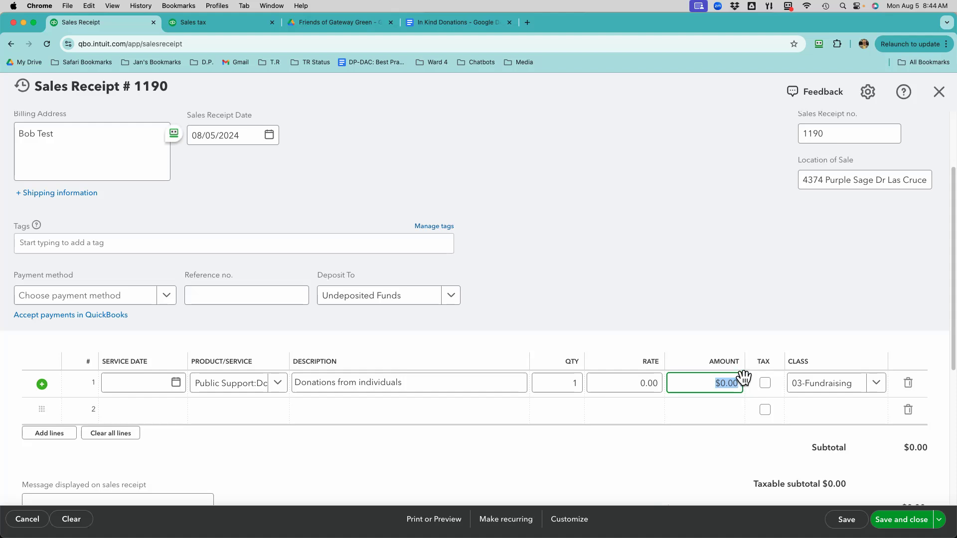
pyautogui.write('100')
pyautogui.click(557, 234)
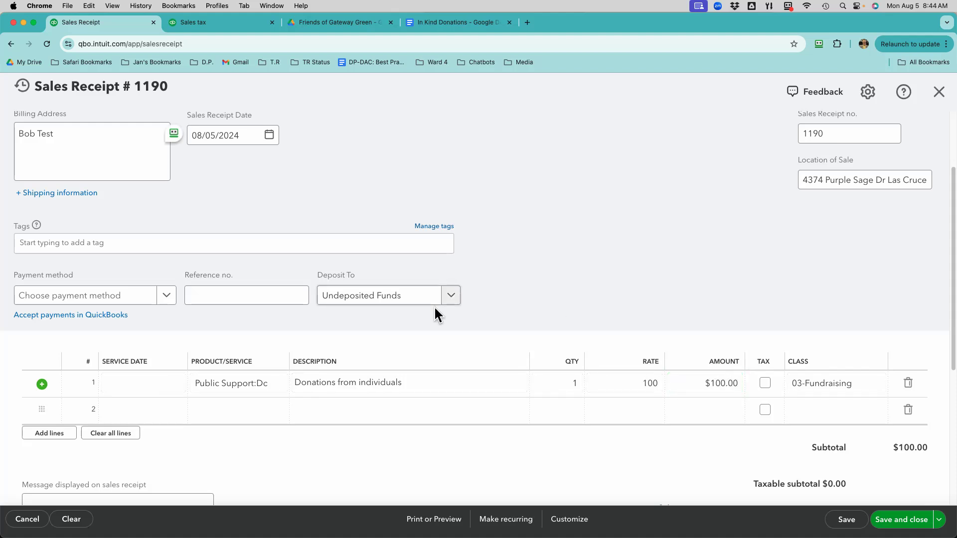
# - Set the sales receipt's deposit account to Ally Bank Checking
pyautogui.click(327, 302)
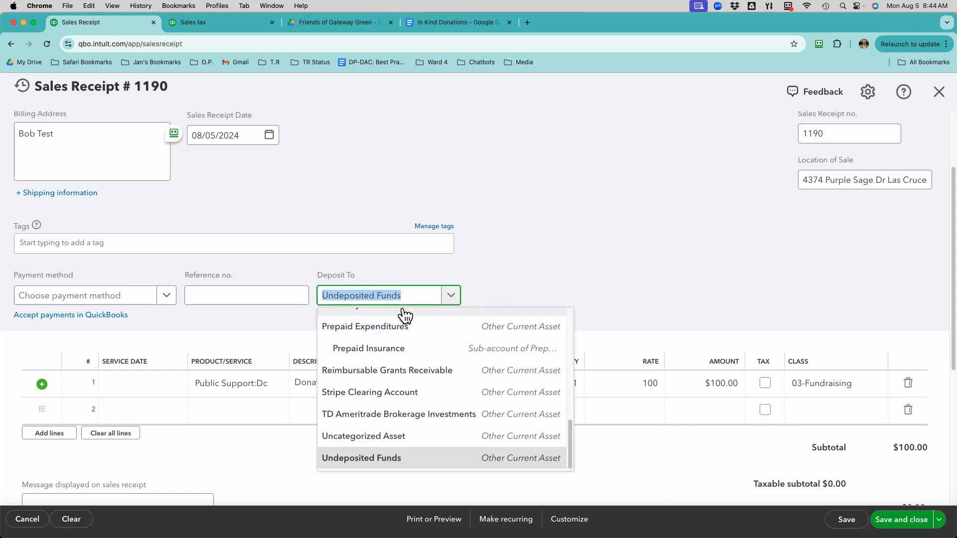
pyautogui.scroll(10, 399, 349)
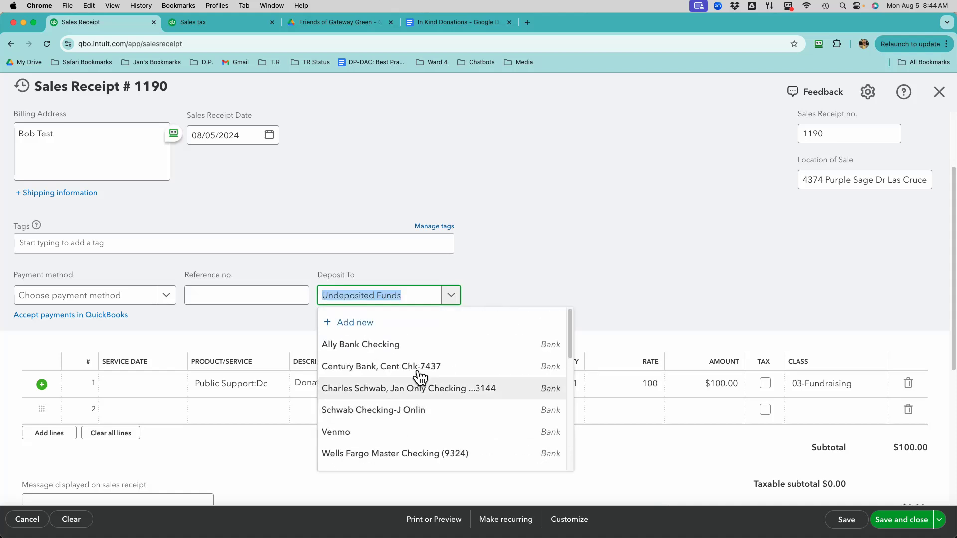
pyautogui.click(411, 357)
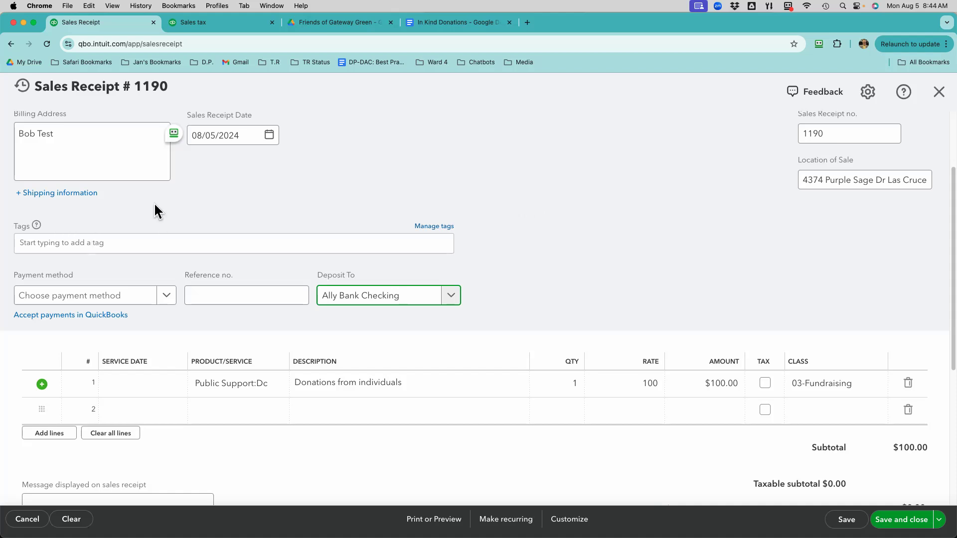
# - Check the expenditure instructions in the Google Docs document, and start a new QuickBooks Online expenditure with Office Max as payee
pyautogui.click(418, 23)
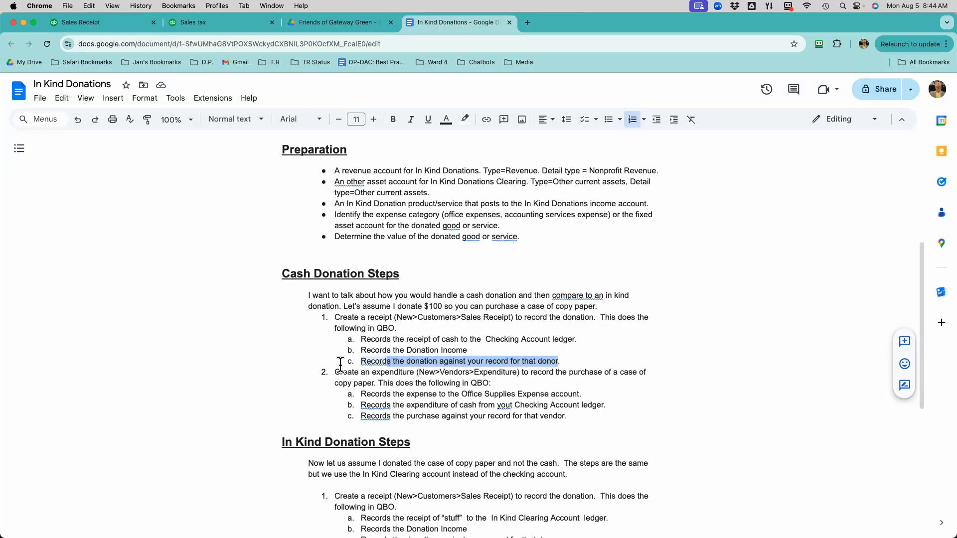
pyautogui.moveTo(332, 372); pyautogui.dragTo(370, 372)
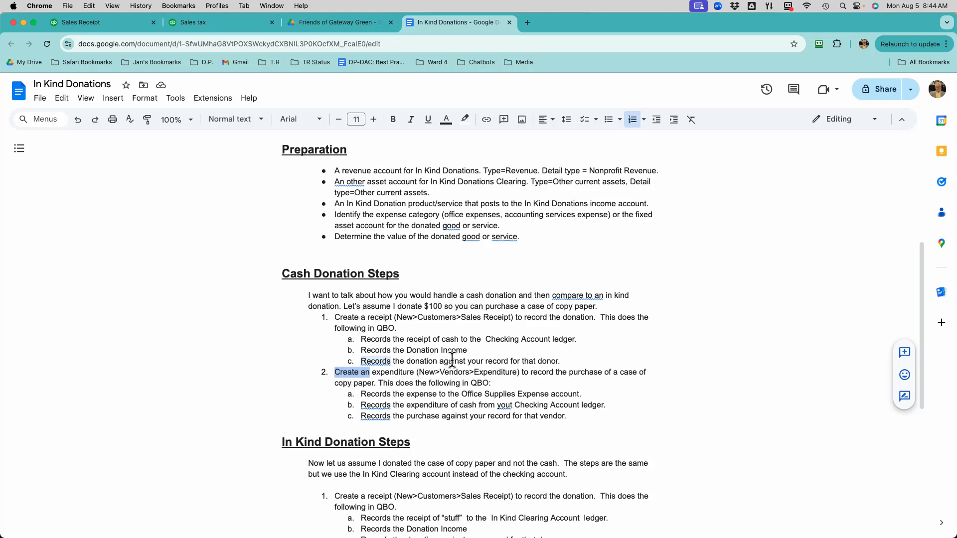
pyautogui.click(205, 25)
pyautogui.click(90, 118)
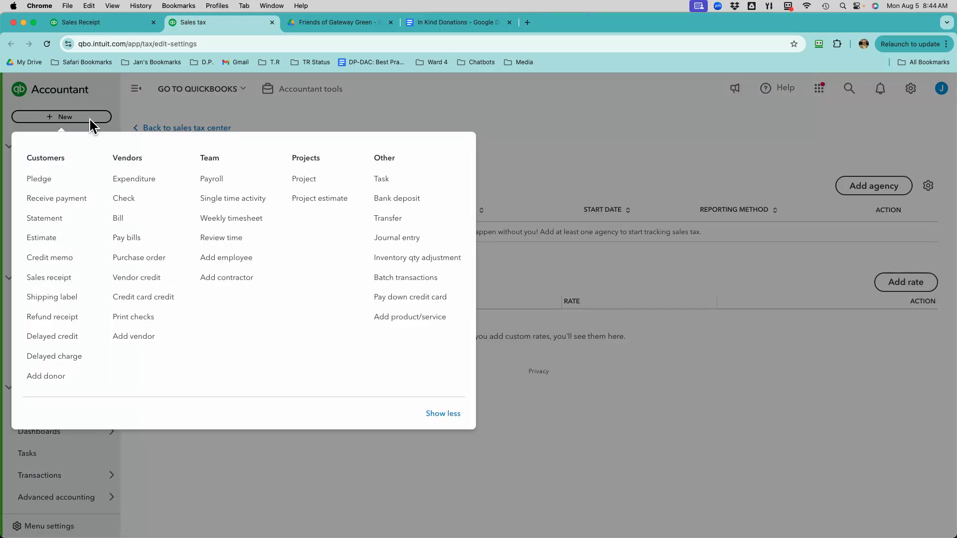
pyautogui.click(121, 185)
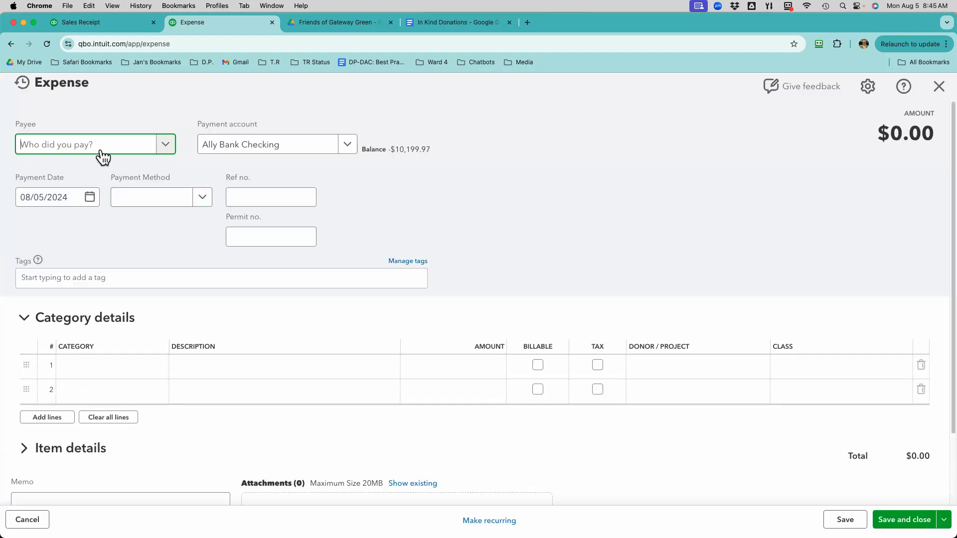
pyautogui.click(102, 155)
pyautogui.write('offi')
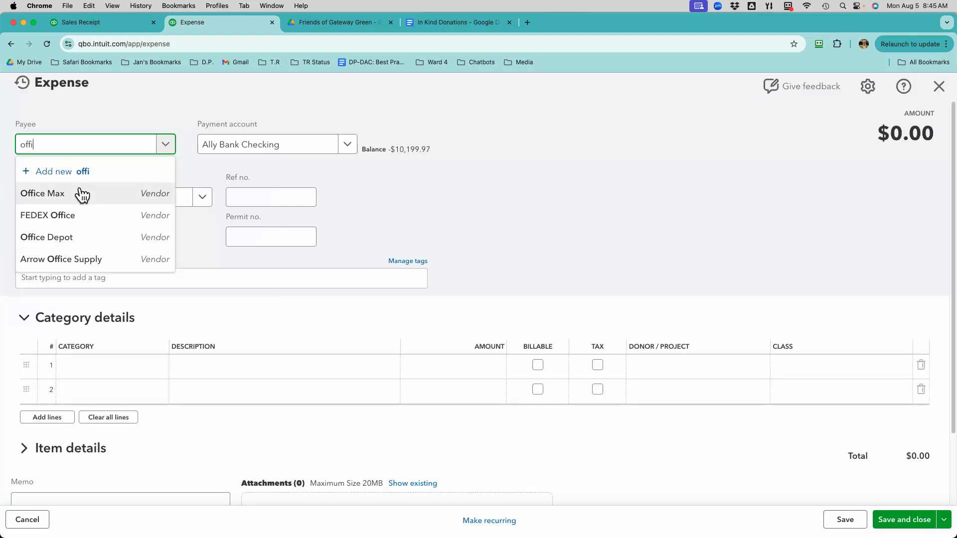
pyautogui.click(80, 192)
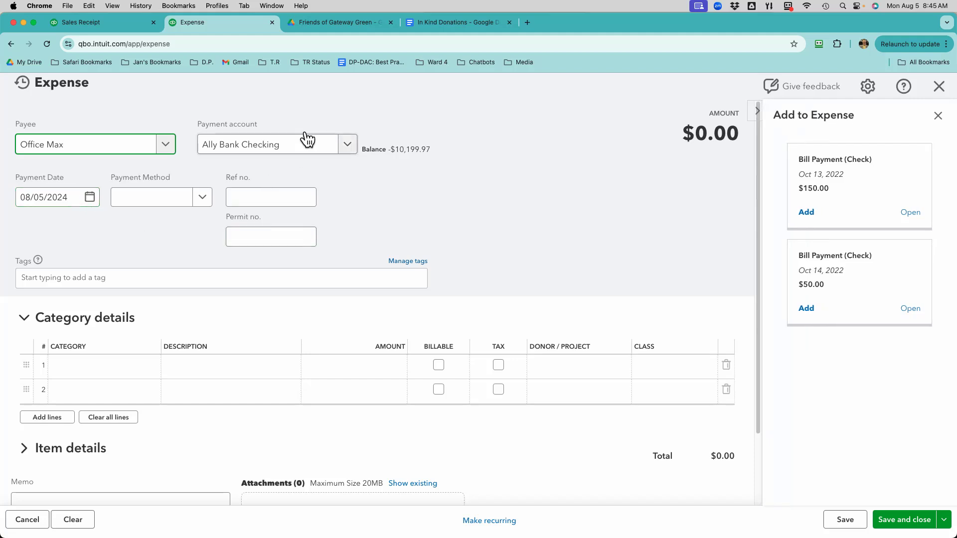
# - Fill the first category line with Office Supplies & Software, an amount of $100 and the class 01-Administrative
pyautogui.click(122, 376)
pyautogui.click(121, 376)
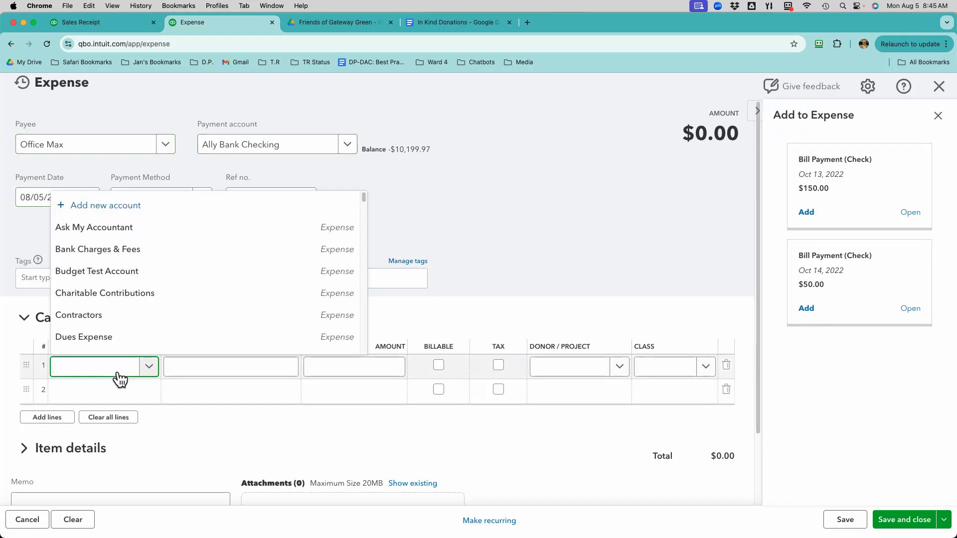
pyautogui.write('Offic')
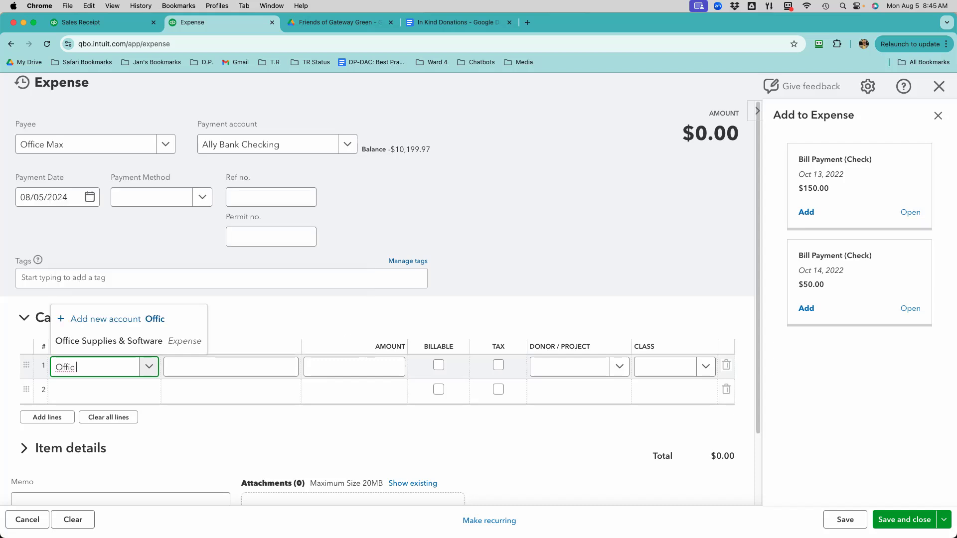
pyautogui.click(141, 342)
pyautogui.click(358, 367)
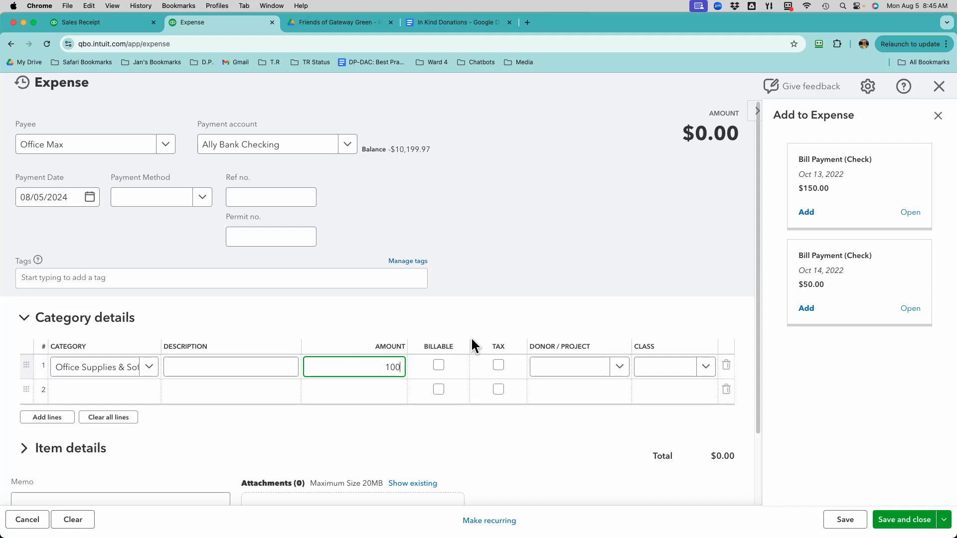
pyautogui.click(705, 370)
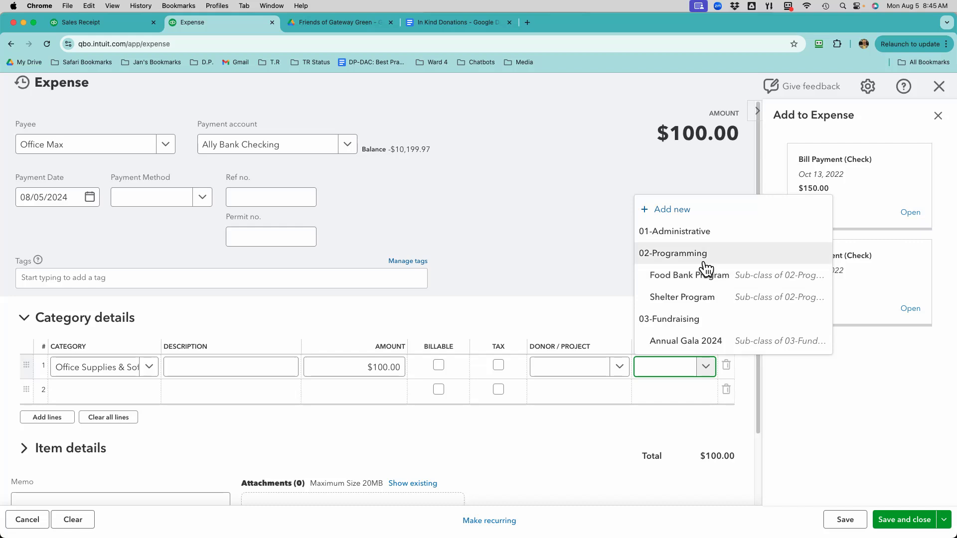
pyautogui.click(695, 232)
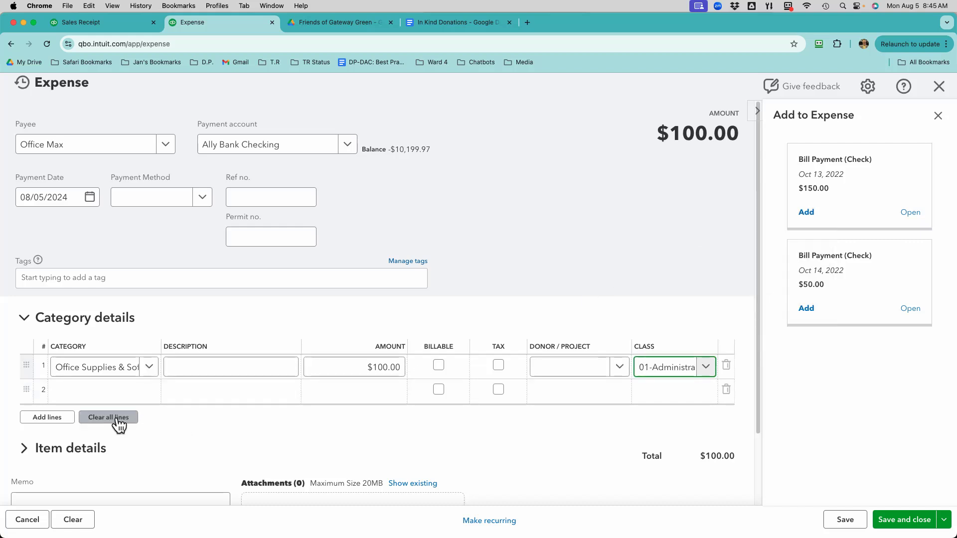
# - Check the In Kind Donation Steps in the Google Docs document, and change the QuickBooks Online sales receipt's first item to In Kind Donations
pyautogui.click(269, 368)
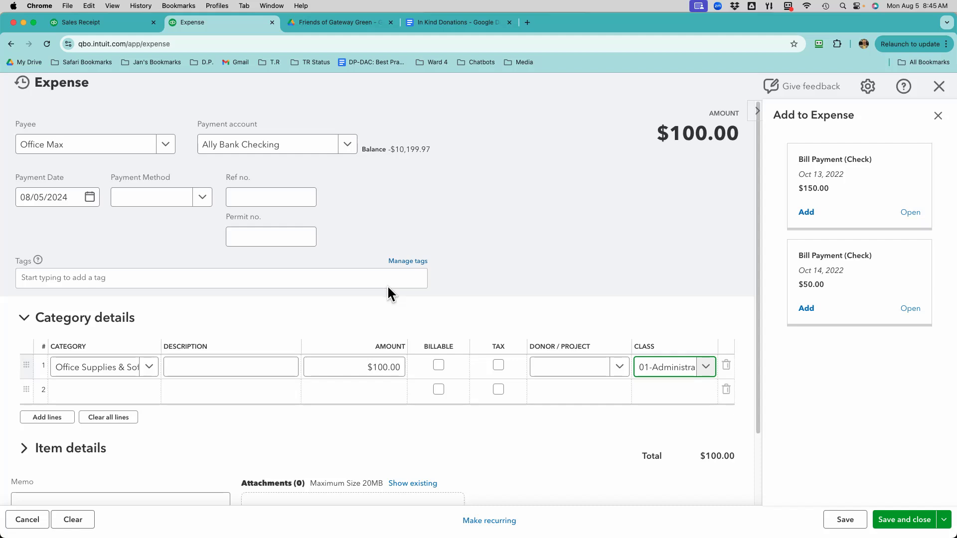
pyautogui.click(450, 20)
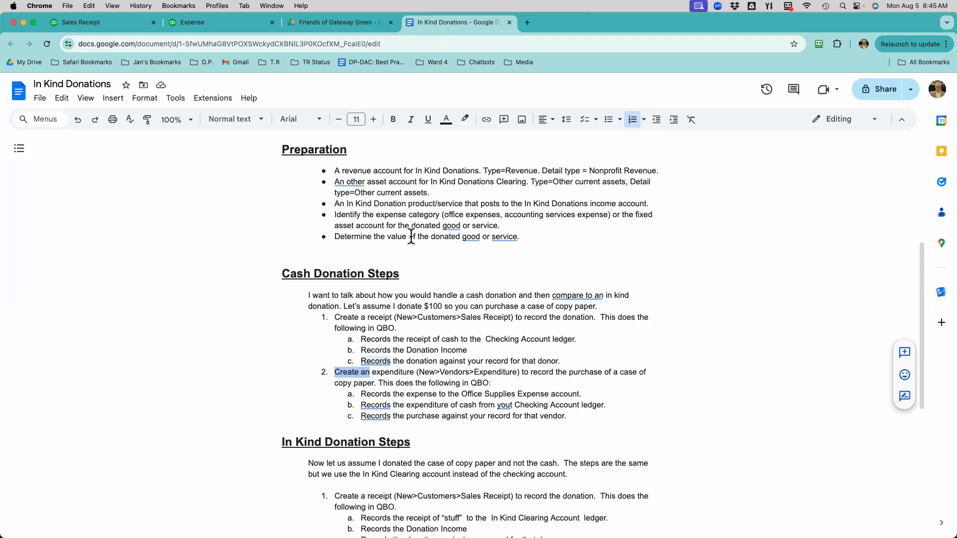
pyautogui.scroll(-5, 410, 257)
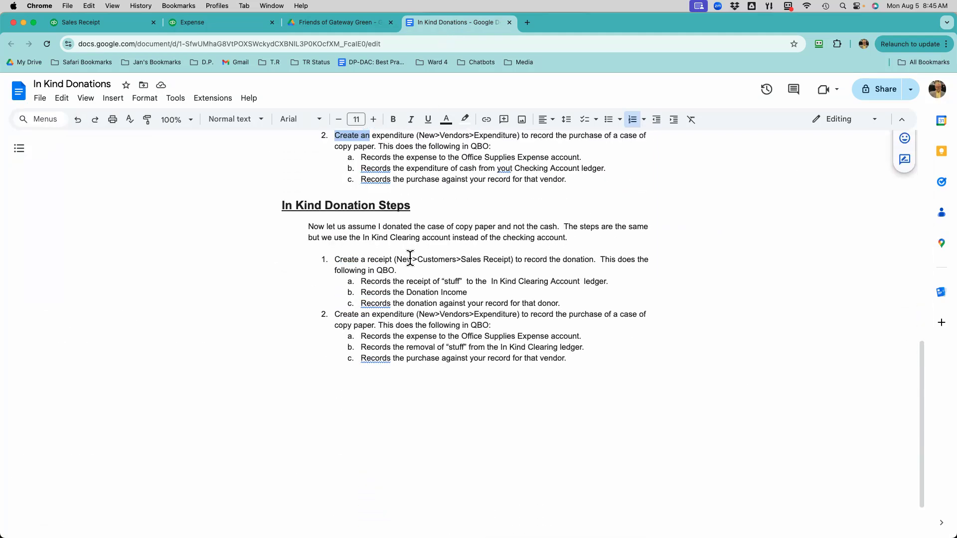
pyautogui.click(84, 22)
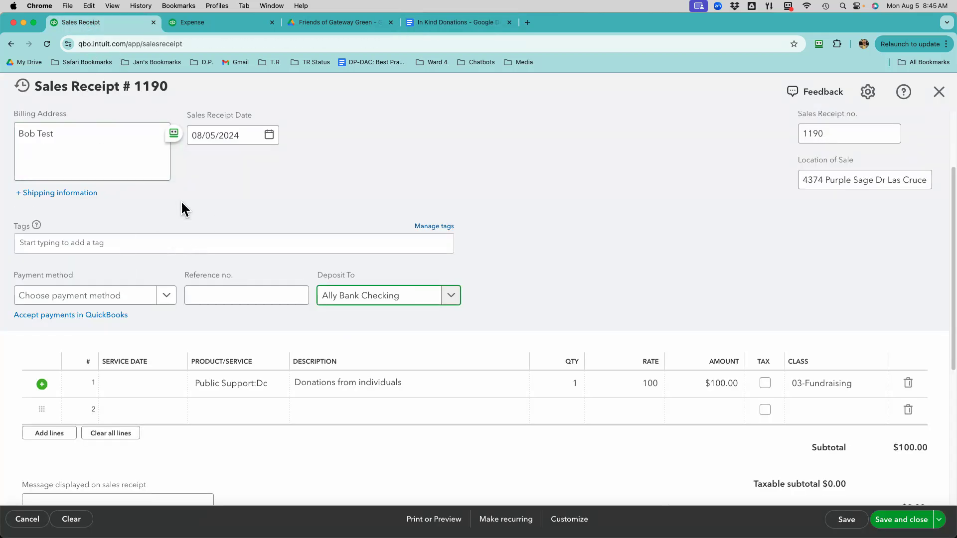
pyautogui.click(229, 386)
pyautogui.moveTo(291, 363); pyautogui.dragTo(352, 360)
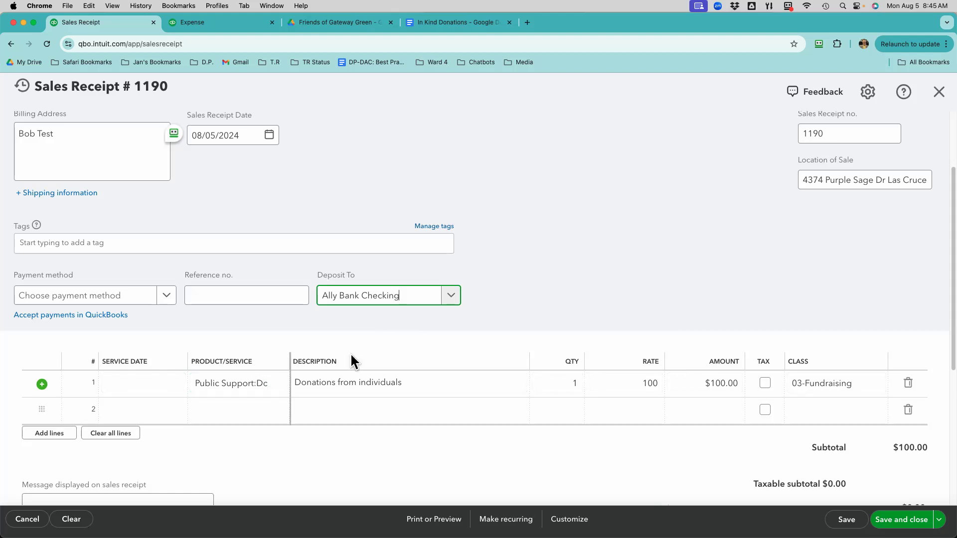
pyautogui.click(282, 389)
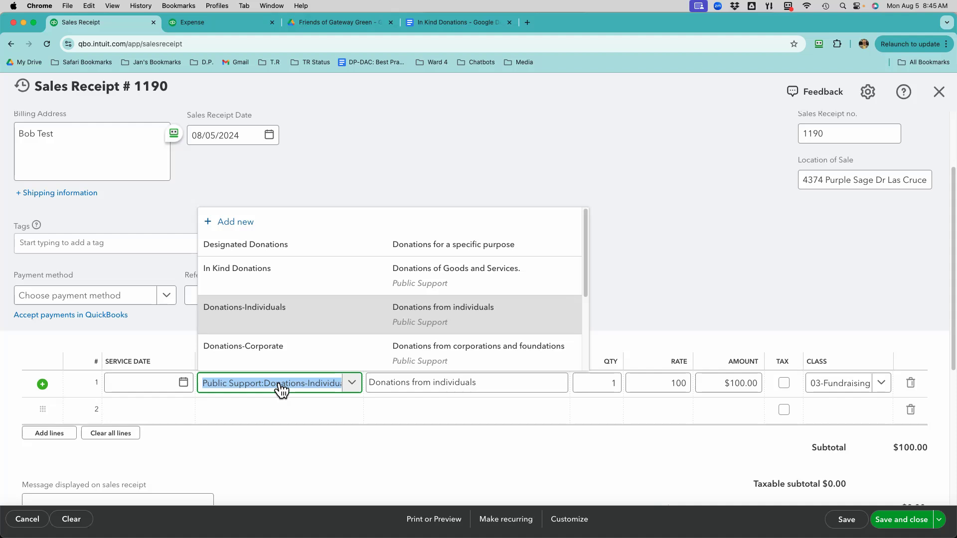
pyautogui.write('kind')
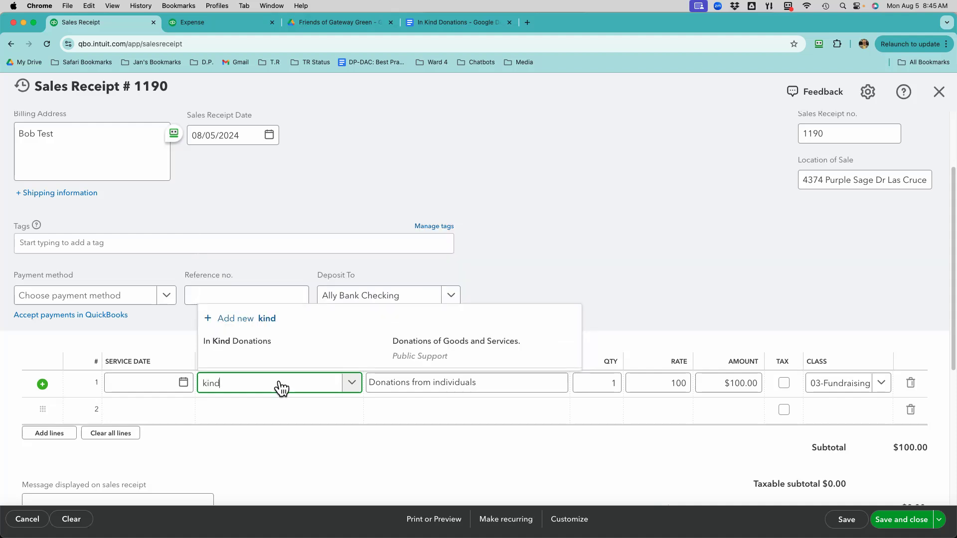
pyautogui.click(255, 350)
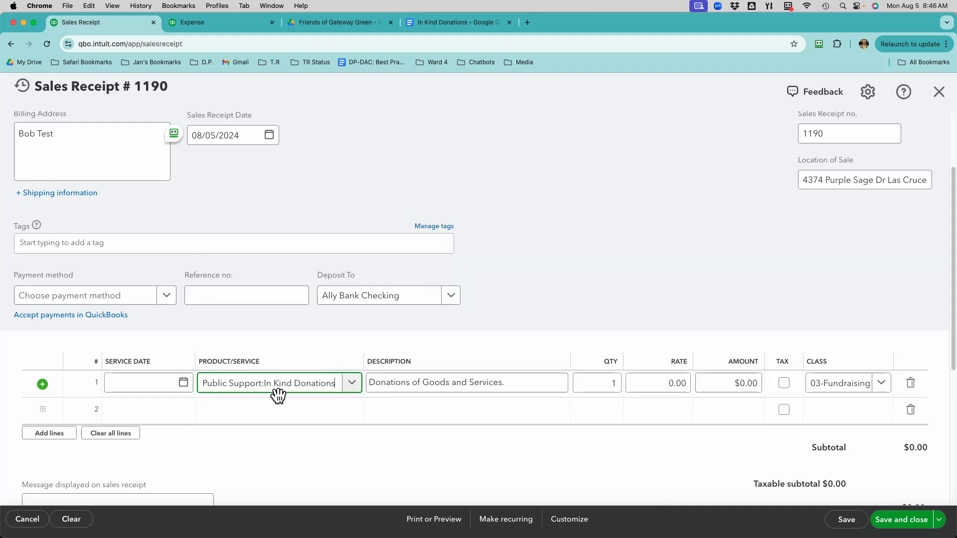
# - Set the amount of the sales receipt's In Kind Donations line to $100
pyautogui.click(735, 381)
pyautogui.moveTo(735, 382); pyautogui.dragTo(755, 383)
pyautogui.write('100')
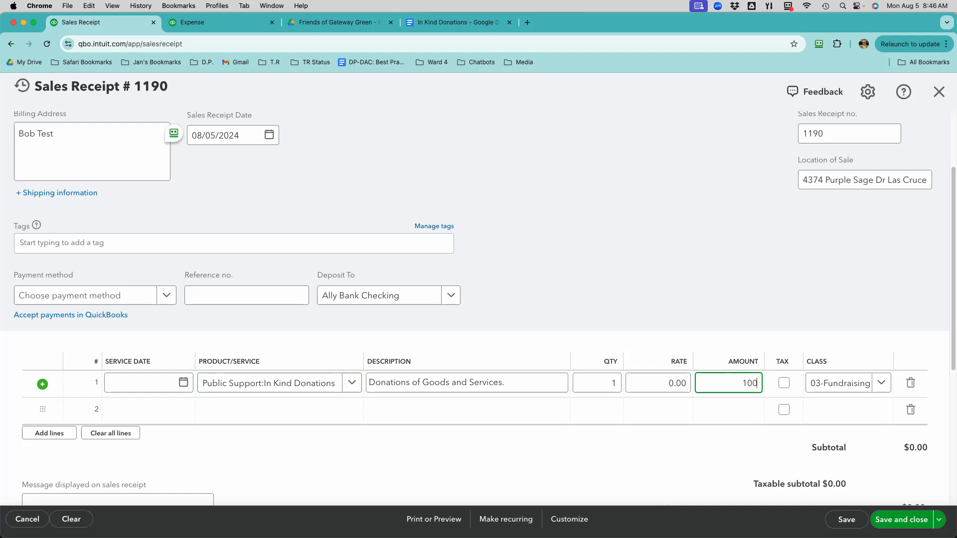
pyautogui.click(692, 287)
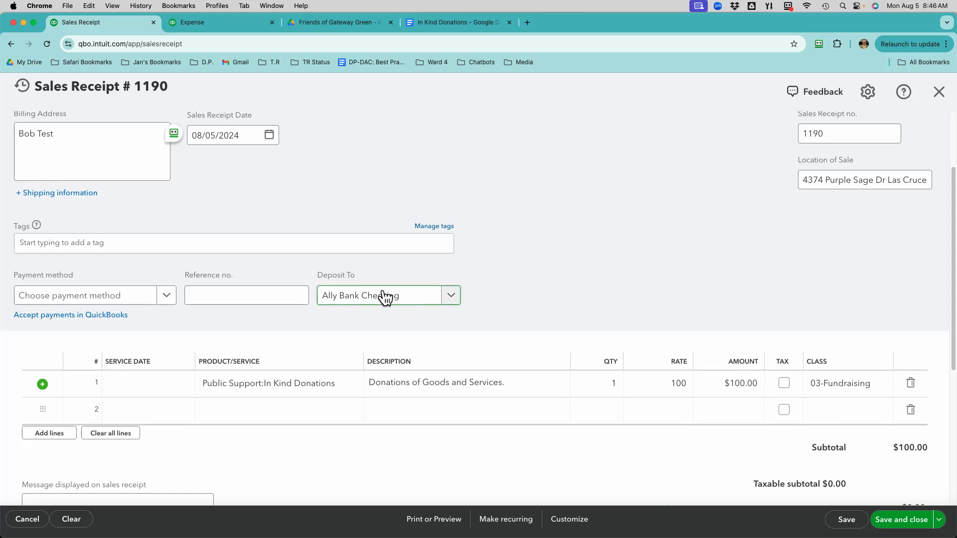
# - Change the sales receipt's deposit account to In Kind Clearing Account
pyautogui.click(451, 298)
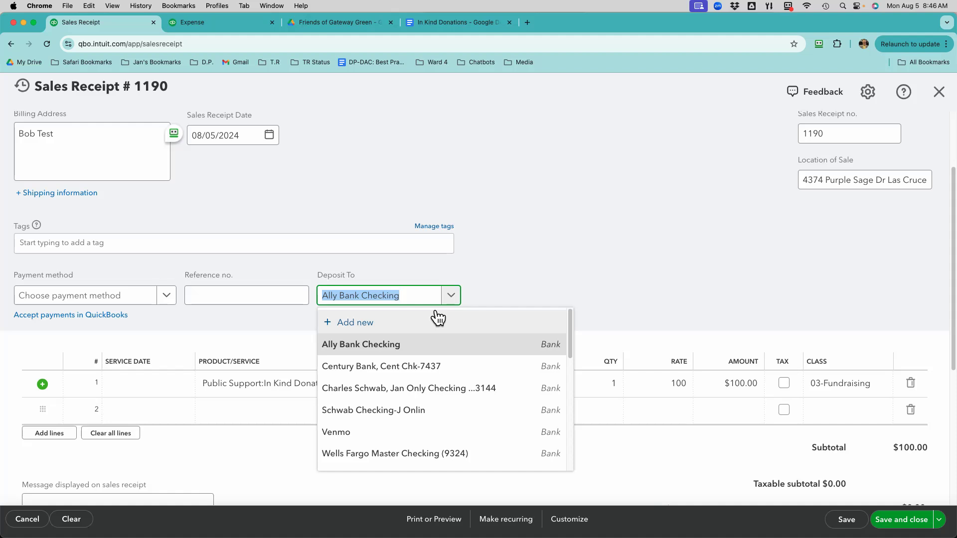
pyautogui.write('kind')
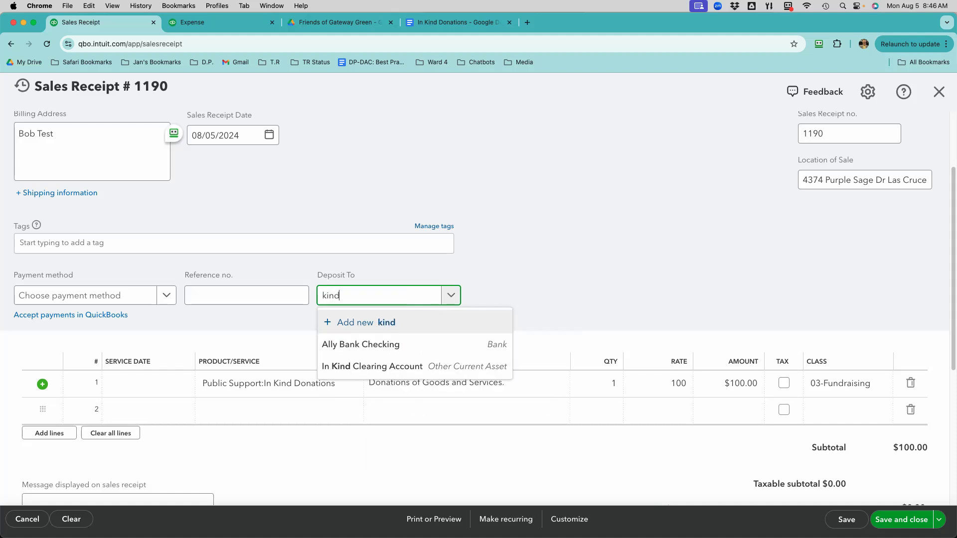
pyautogui.click(437, 367)
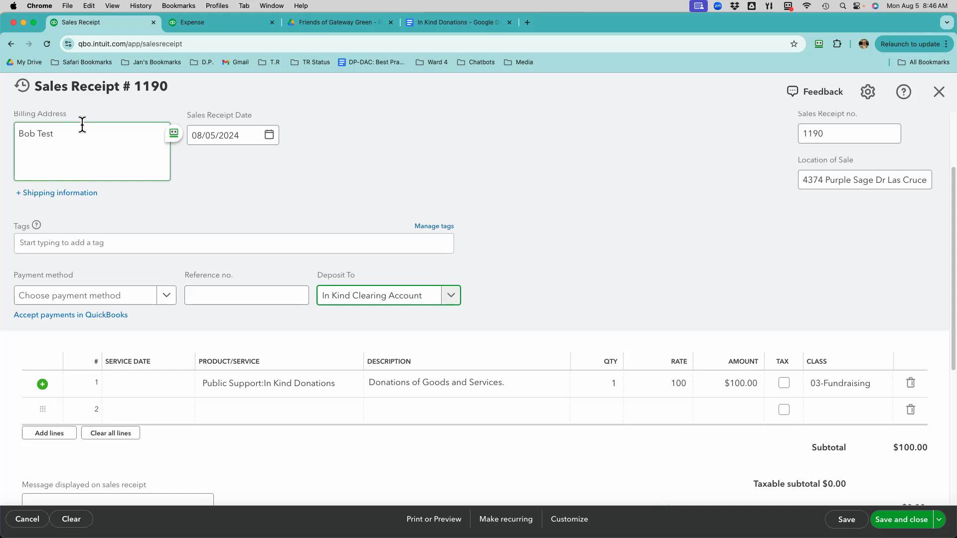
# - Return to the open expense and remove Office Max as its payee, leaving the payee blank
pyautogui.click(201, 23)
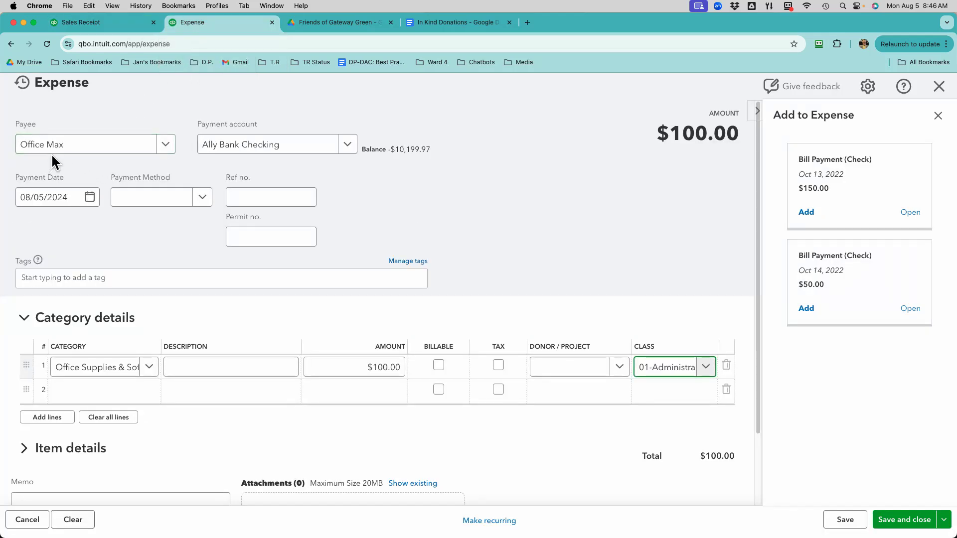
pyautogui.click(91, 145)
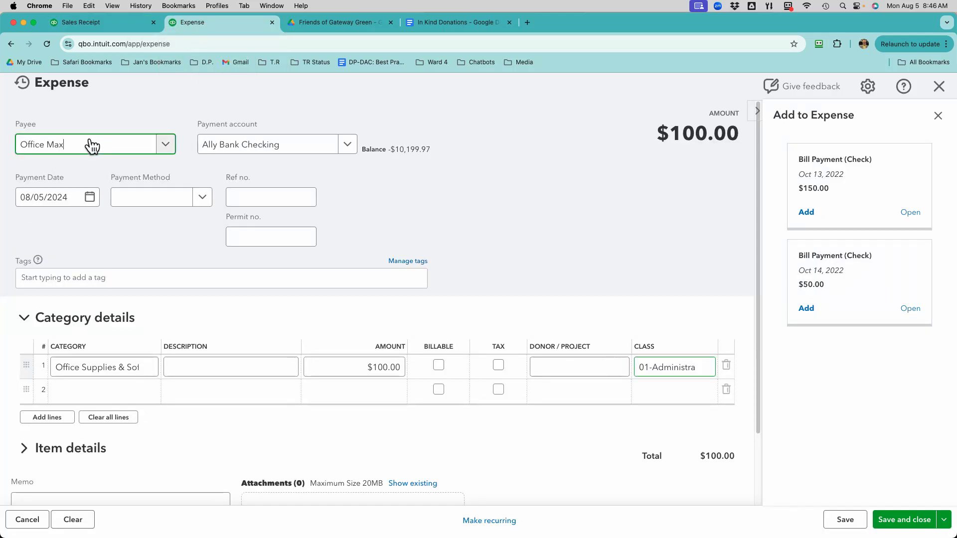
pyautogui.press('BackSpace')
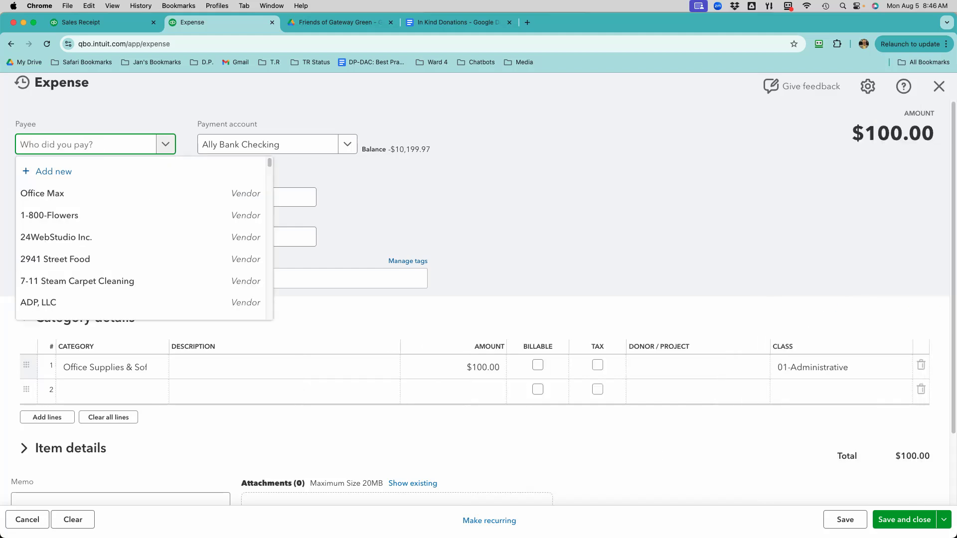
pyautogui.click(435, 196)
# - Add the description "donated supplies" to the expense's Office Supplies & Software category line
pyautogui.click(122, 391)
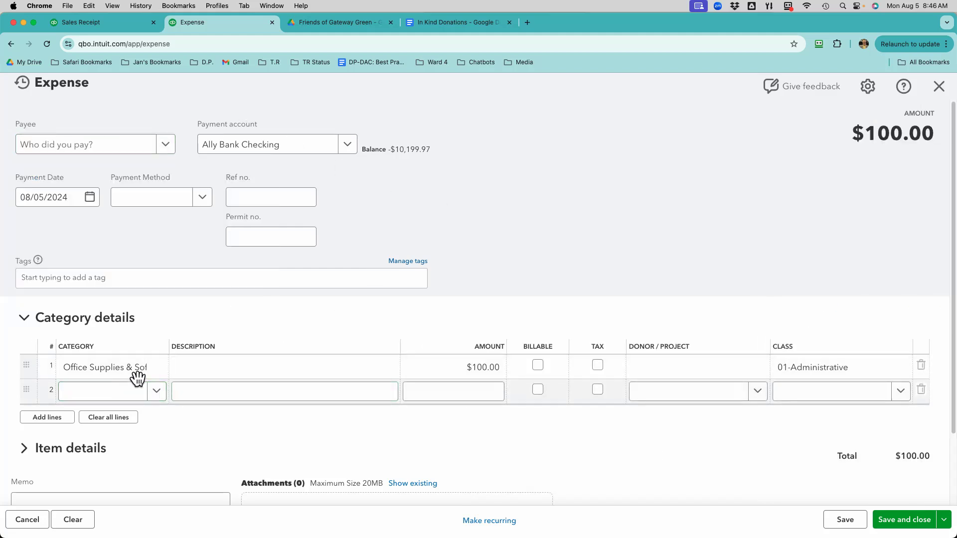
pyautogui.click(216, 370)
pyautogui.write('donated ')
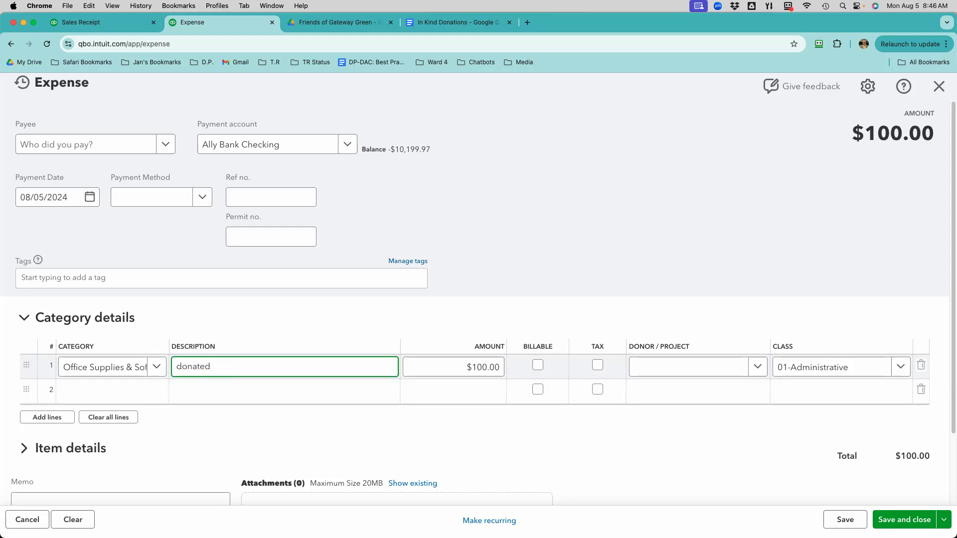
pyautogui.write('supplies')
pyautogui.click(455, 219)
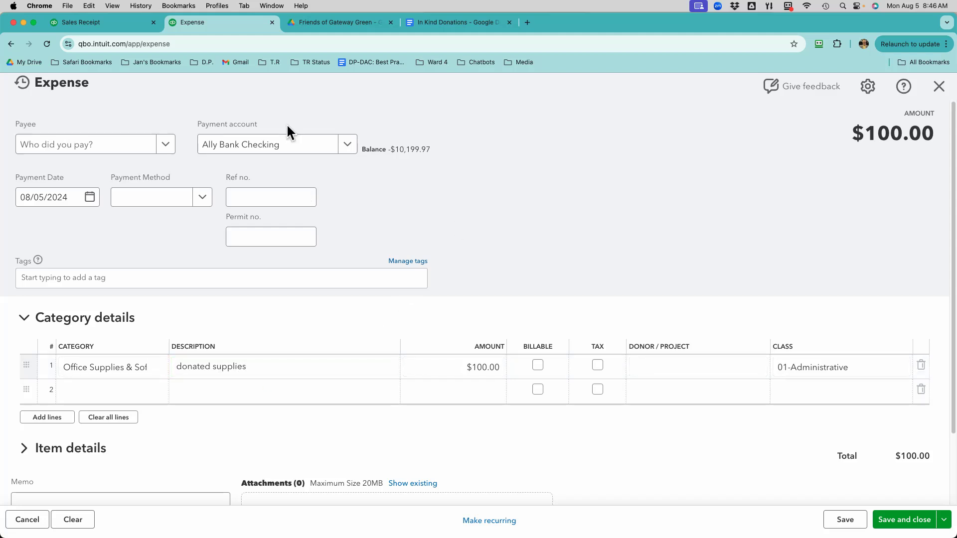
# - Change the expense's payment account to In Kind Clearing Account
pyautogui.click(289, 151)
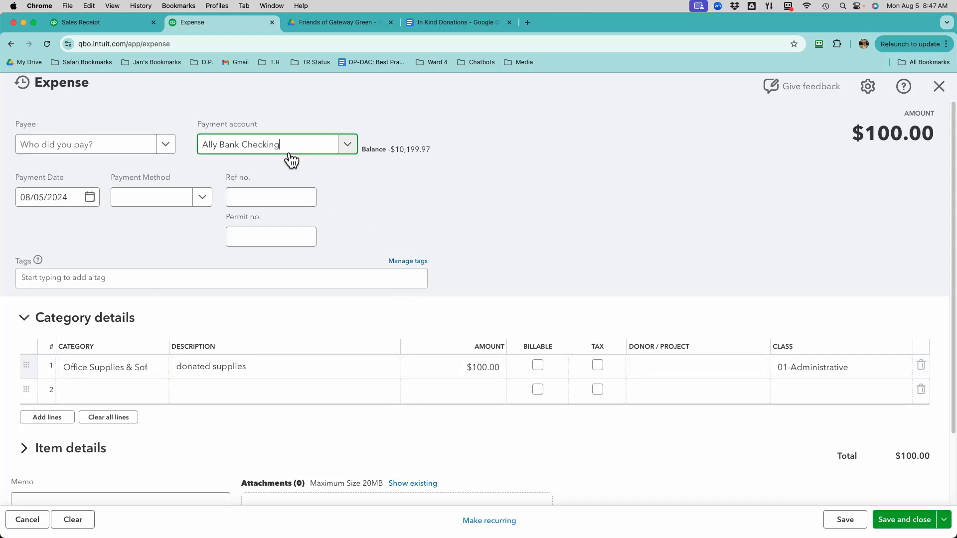
pyautogui.write('kind')
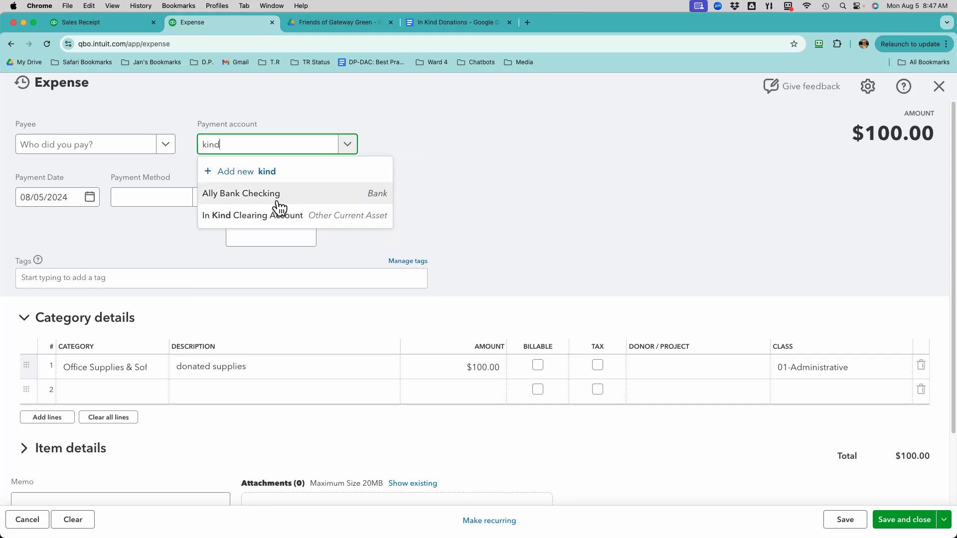
pyautogui.click(276, 214)
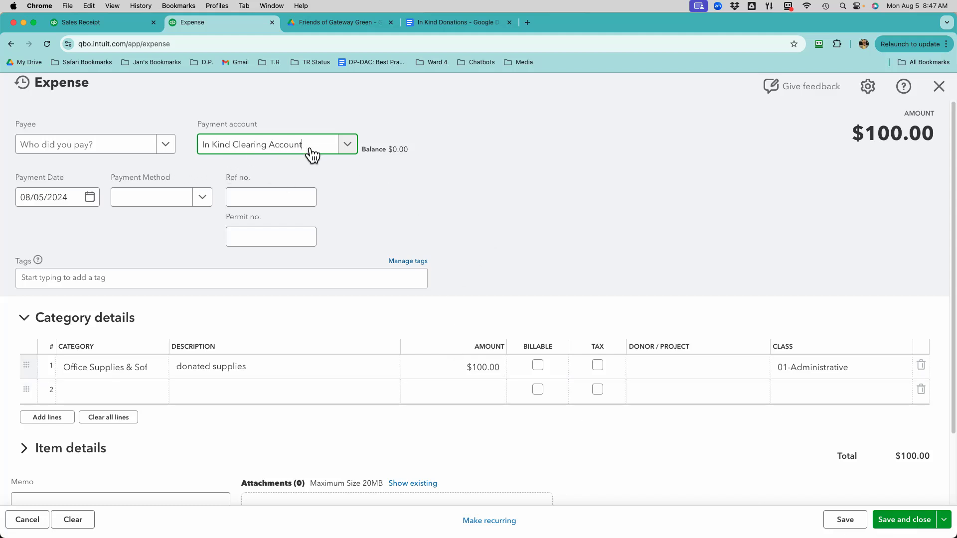
# - Compare the sales receipt's deposit account and In Kind Donations line with the expense's payment account and category line
pyautogui.click(100, 28)
pyautogui.click(547, 384)
pyautogui.click(742, 384)
pyautogui.click(286, 204)
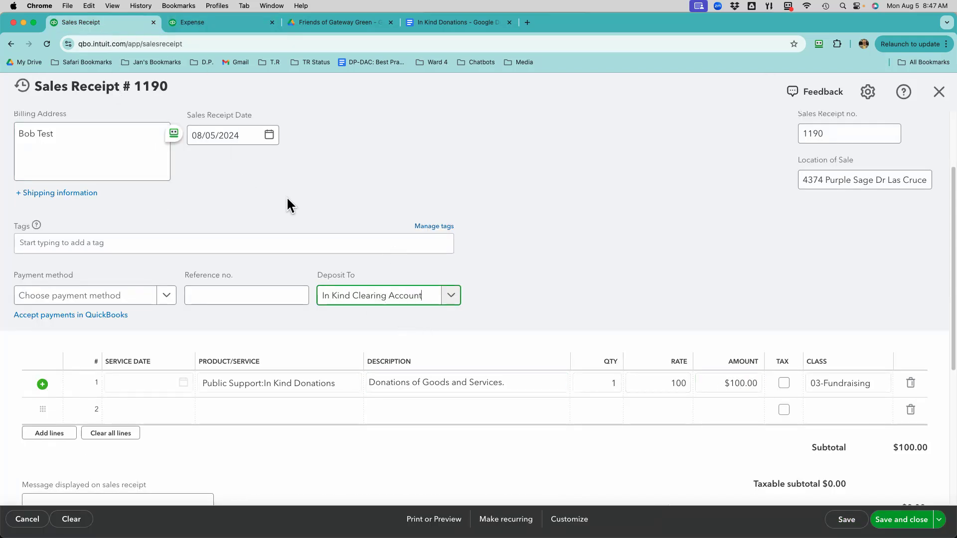
pyautogui.click(235, 24)
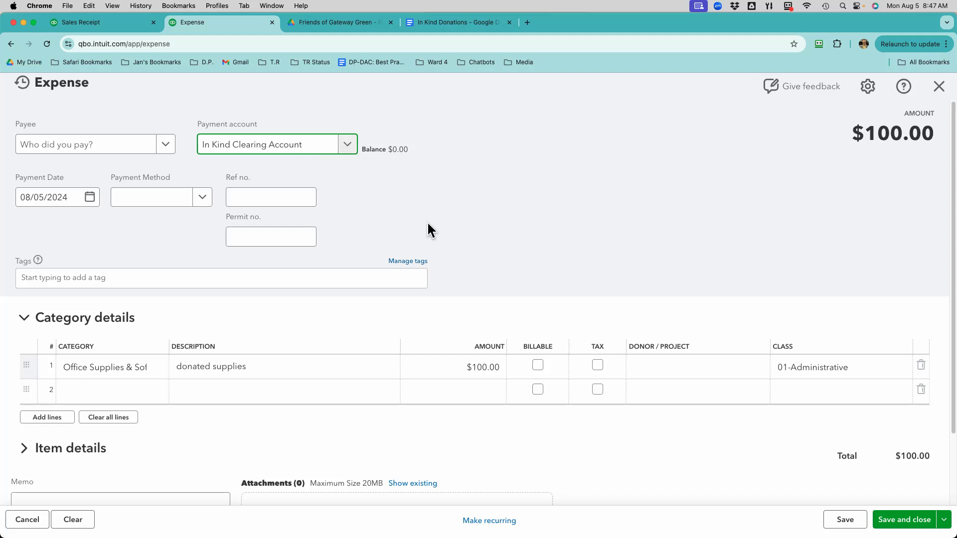
pyautogui.click(65, 390)
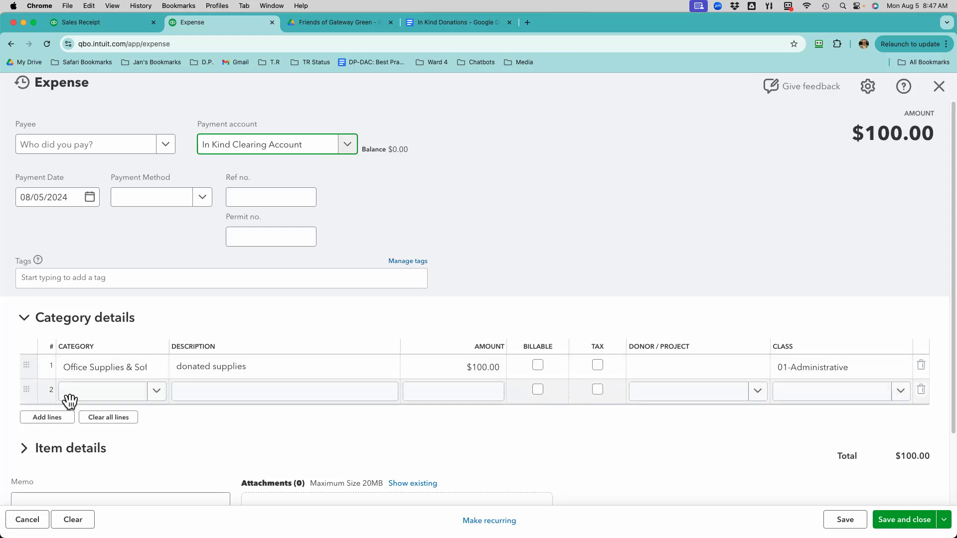
pyautogui.click(121, 371)
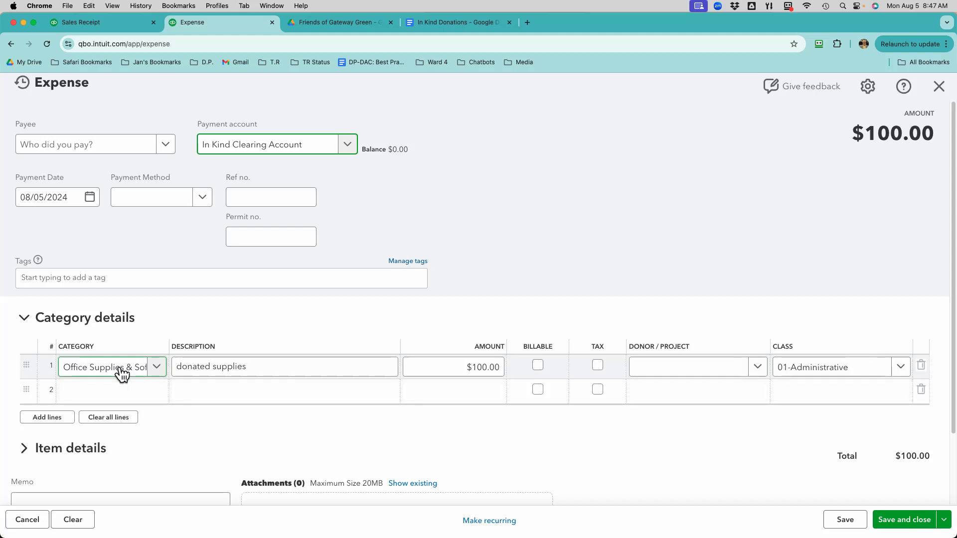